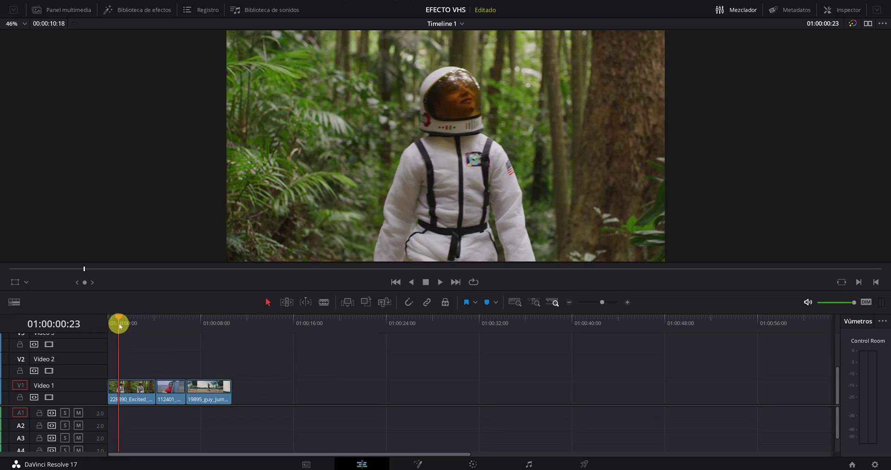
- Place a Clip de ajuste from the effects library on Video 2 at the timeline start
{"action": "left_click_drag", "start_coordinate": [120, 320], "coordinate": [206, 326]}
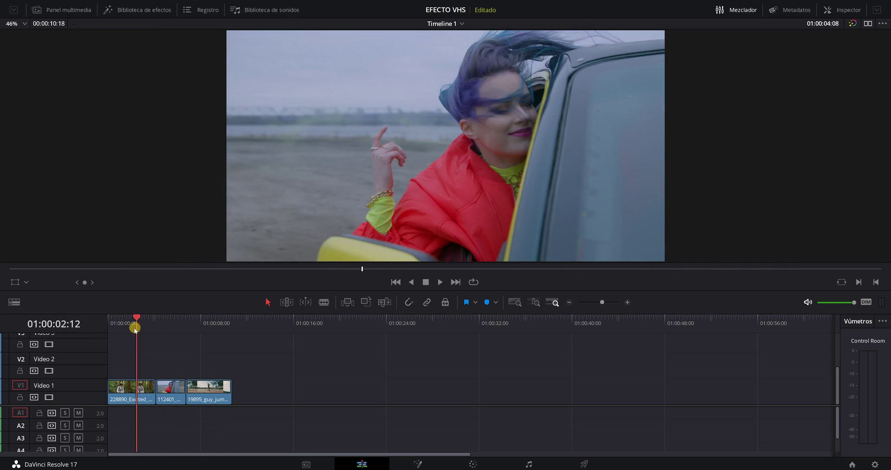
{"action": "left_click_drag", "start_coordinate": [207, 326], "coordinate": [147, 322]}
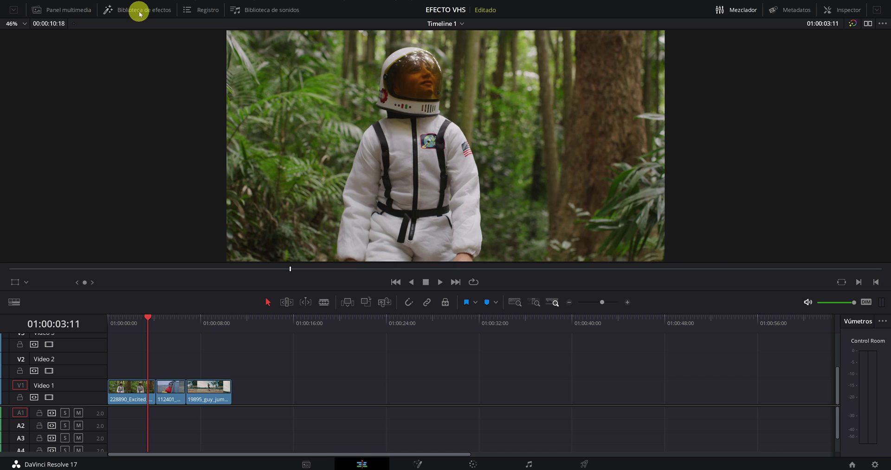
{"action": "left_click", "coordinate": [139, 10]}
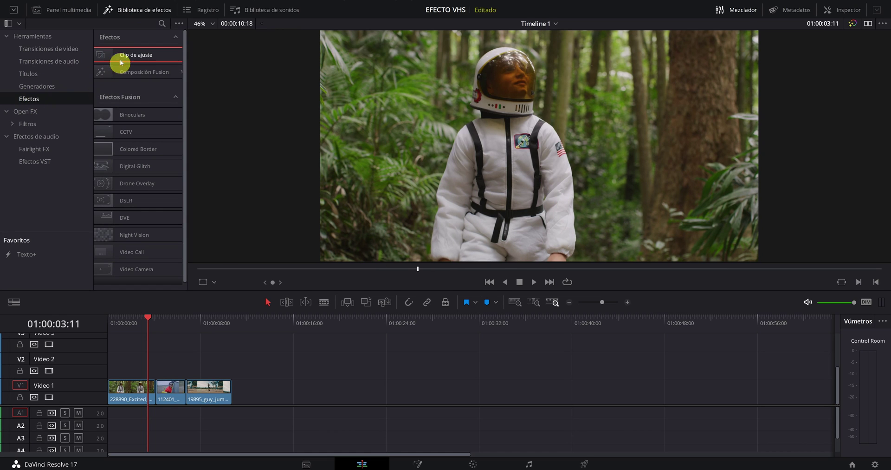
{"action": "mouse_move", "coordinate": [135, 55]}
{"action": "left_mouse_down"}
{"action": "mouse_move", "coordinate": [131, 367]}
{"action": "mouse_move", "coordinate": [231, 365]}
{"action": "left_mouse_up"}
- Select the adjustment clip on Video 2 and go to the Color page
{"action": "left_click_drag", "start_coordinate": [150, 323], "coordinate": [209, 327]}
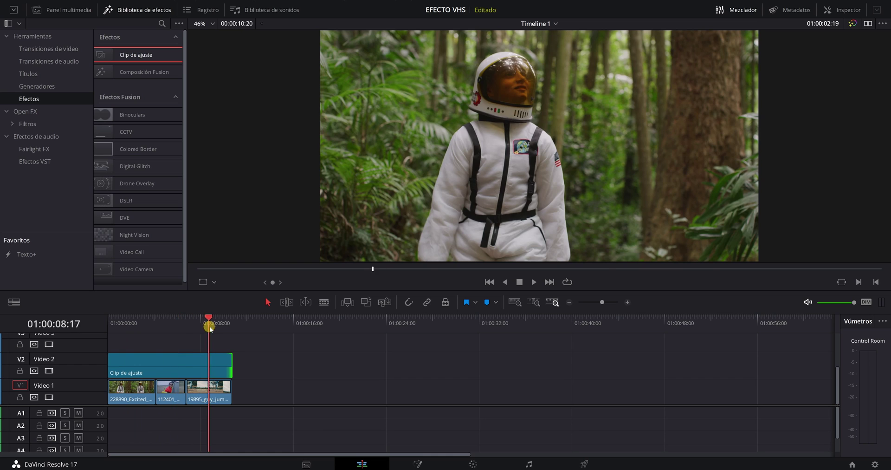
{"action": "left_click_drag", "start_coordinate": [209, 327], "coordinate": [201, 325]}
{"action": "left_click", "coordinate": [177, 386]}
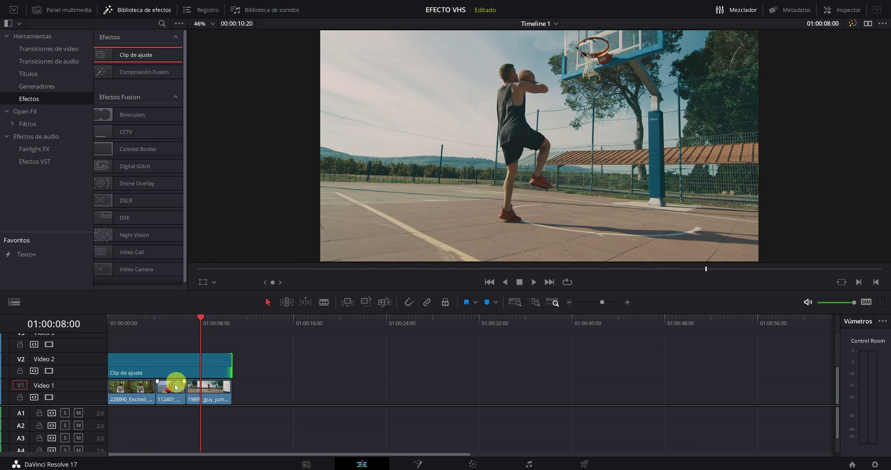
{"action": "left_click", "coordinate": [176, 372]}
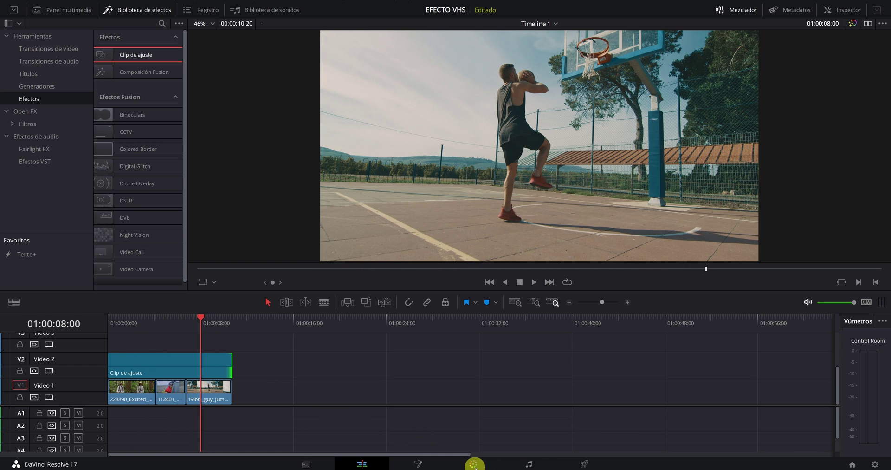
{"action": "left_click", "coordinate": [474, 465]}
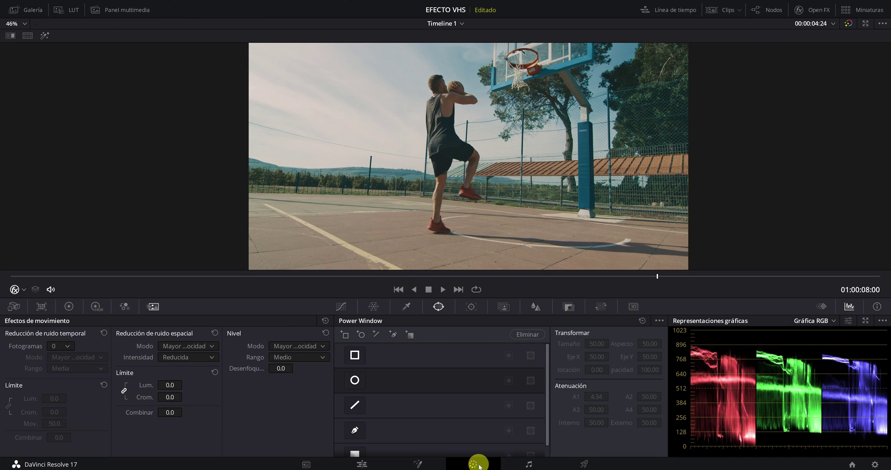
- Show the Clips strip, the Nodos graph and the Open FX library
{"action": "left_click", "coordinate": [729, 9]}
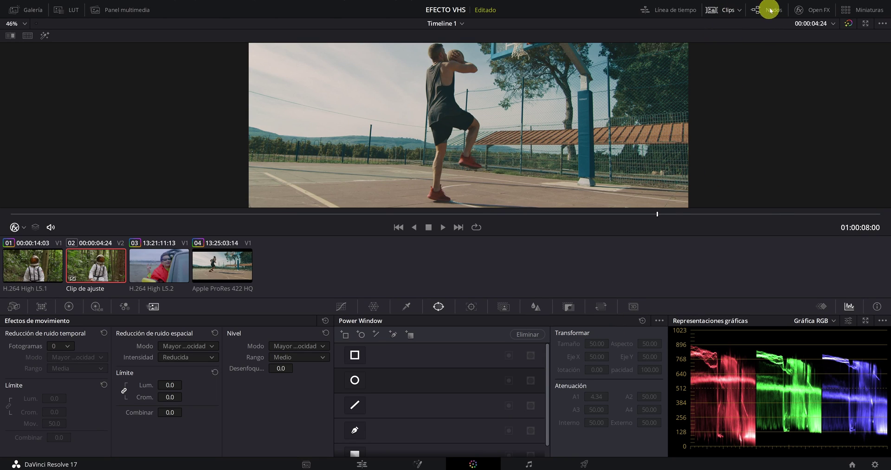
{"action": "left_click", "coordinate": [770, 10]}
{"action": "left_click", "coordinate": [818, 12]}
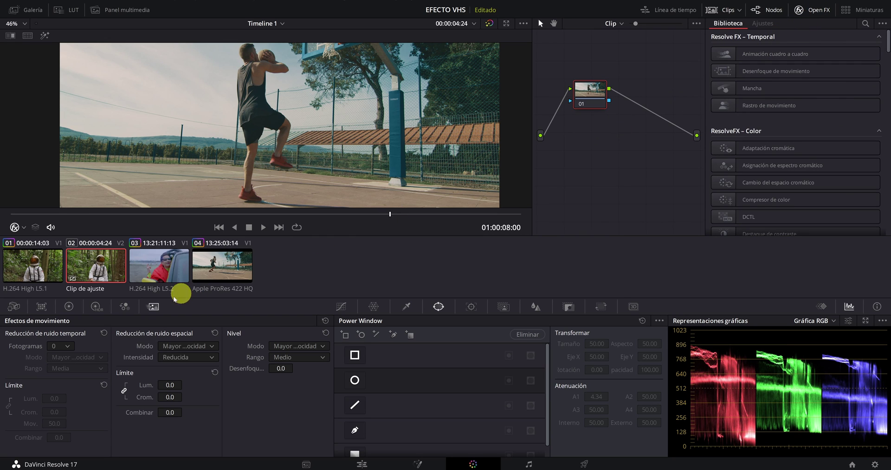
- Select the Clip de ajuste and search the effects library for 'daño'
{"action": "left_click", "coordinate": [96, 265]}
{"action": "left_click", "coordinate": [95, 265]}
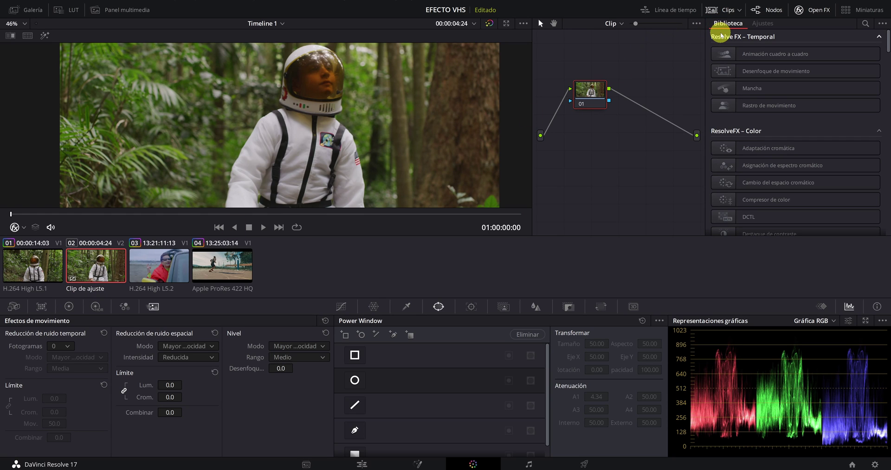
{"action": "left_click", "coordinate": [865, 23]}
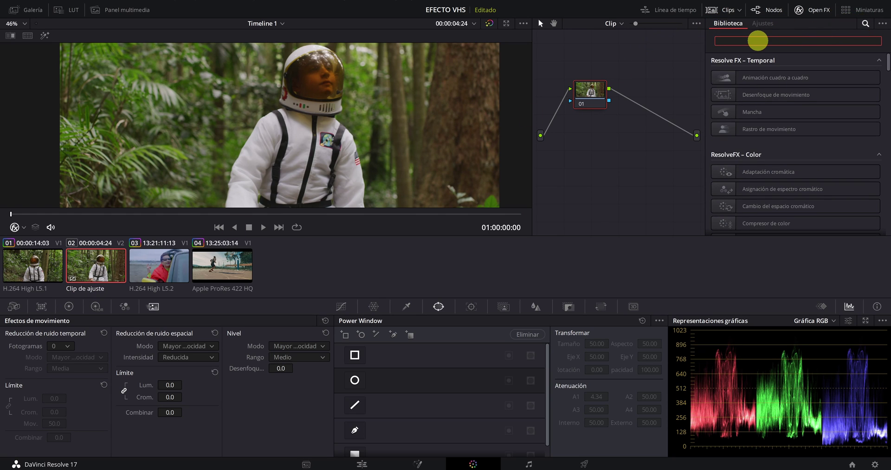
{"action": "type", "text": "daño"}
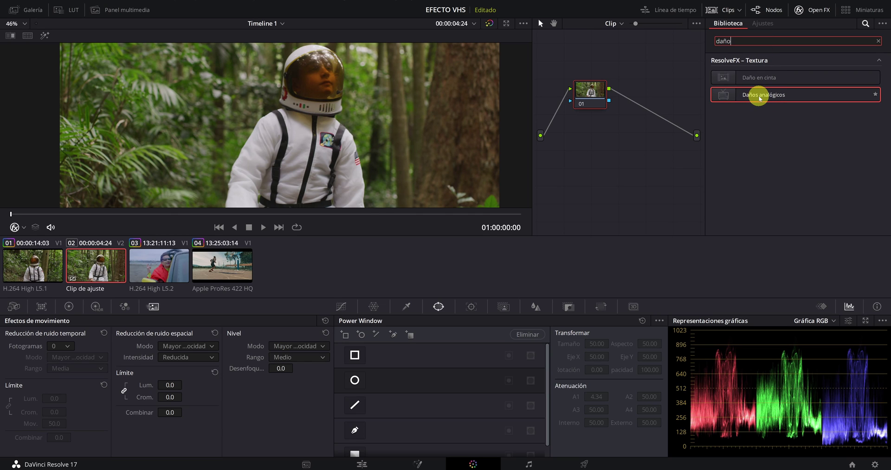
- Apply Daños analógicos to node 01 and try the Televisión antigua, Años 60 - Color and Años 70 presets
{"action": "left_click_drag", "start_coordinate": [761, 96], "coordinate": [589, 90]}
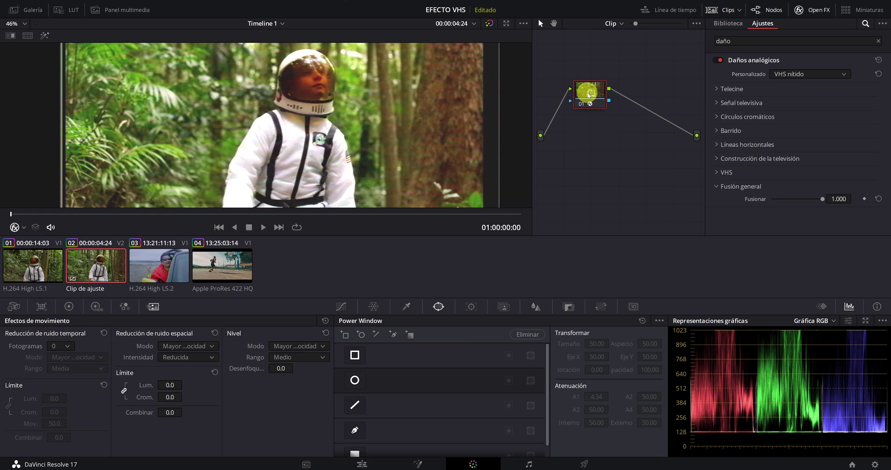
{"action": "scroll", "coordinate": [253, 133], "scroll_direction": "down", "scroll_amount": 1}
{"action": "scroll", "coordinate": [253, 134], "scroll_direction": "down", "scroll_amount": 1}
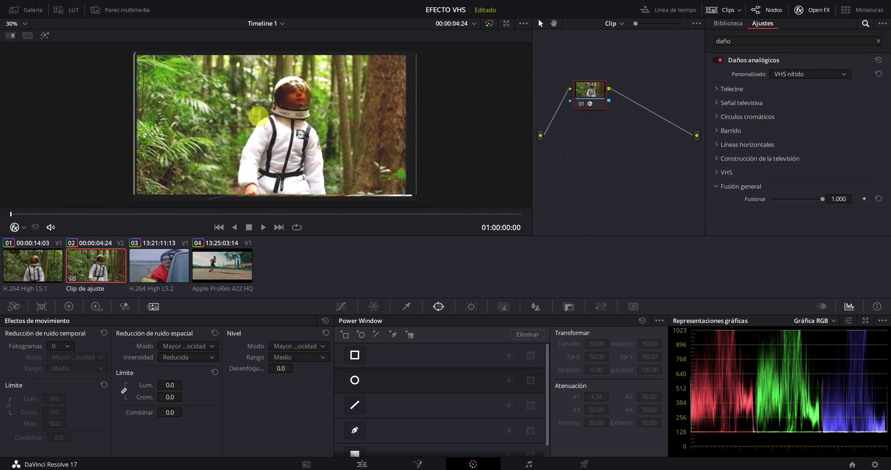
{"action": "left_click", "coordinate": [827, 75]}
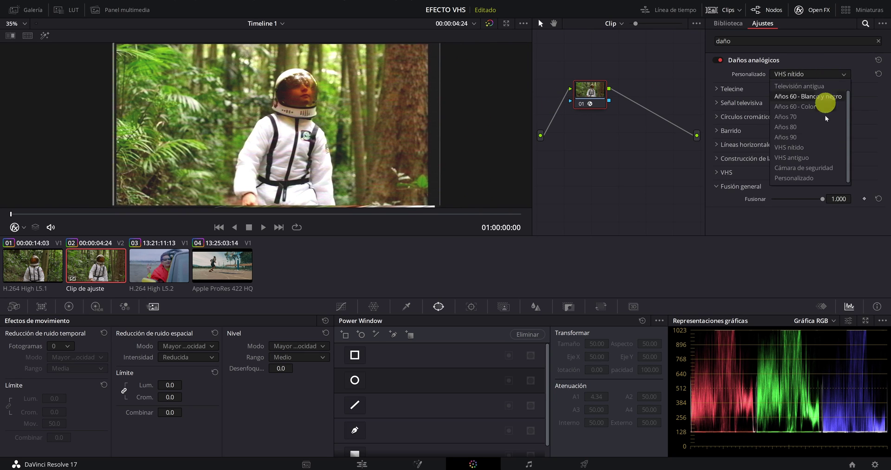
{"action": "left_click", "coordinate": [817, 88]}
{"action": "left_click", "coordinate": [827, 74]}
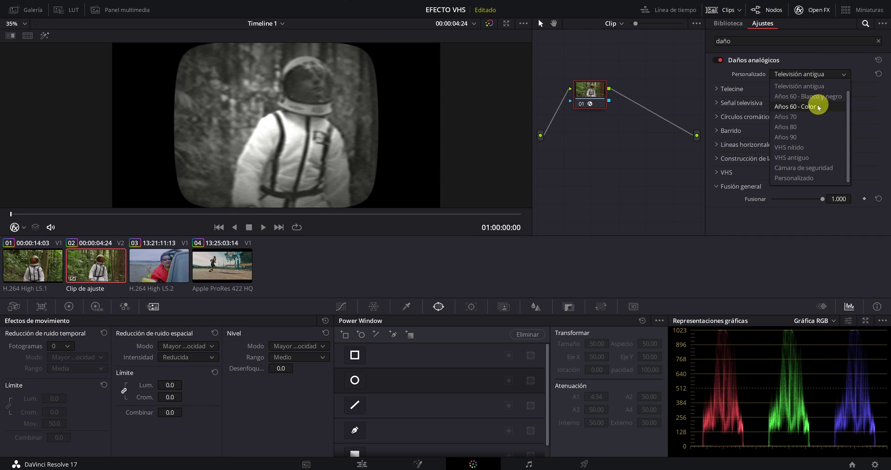
{"action": "left_click", "coordinate": [809, 107]}
{"action": "left_click", "coordinate": [829, 74]}
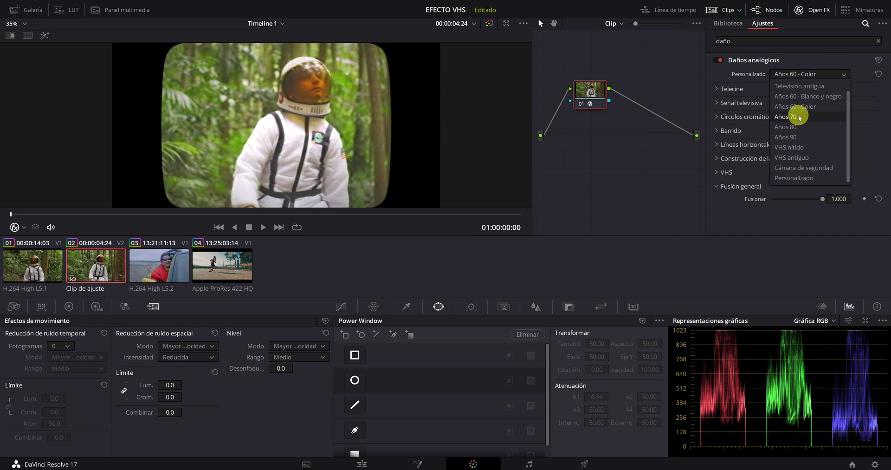
{"action": "left_click", "coordinate": [796, 117]}
- Compare Años 90, Años 80 and VHS antiguo, settle on VHS nítido, and expand Señal televisiva
{"action": "left_click", "coordinate": [820, 74]}
{"action": "left_click", "coordinate": [800, 136]}
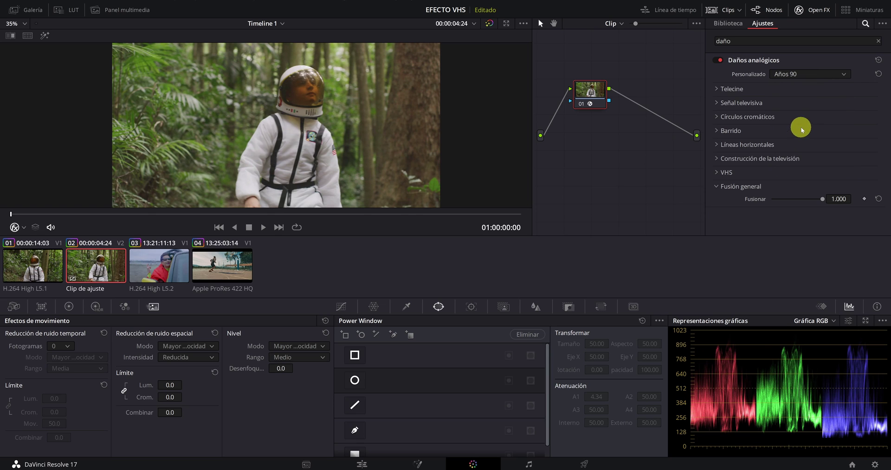
{"action": "left_click", "coordinate": [822, 77]}
{"action": "left_click", "coordinate": [807, 127]}
{"action": "left_click", "coordinate": [829, 75]}
{"action": "left_click", "coordinate": [805, 147]}
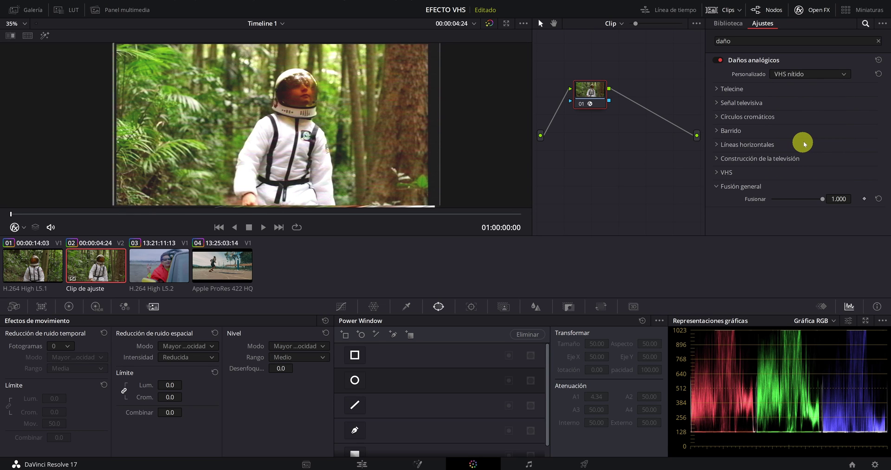
{"action": "left_click", "coordinate": [830, 76]}
{"action": "left_click", "coordinate": [794, 158]}
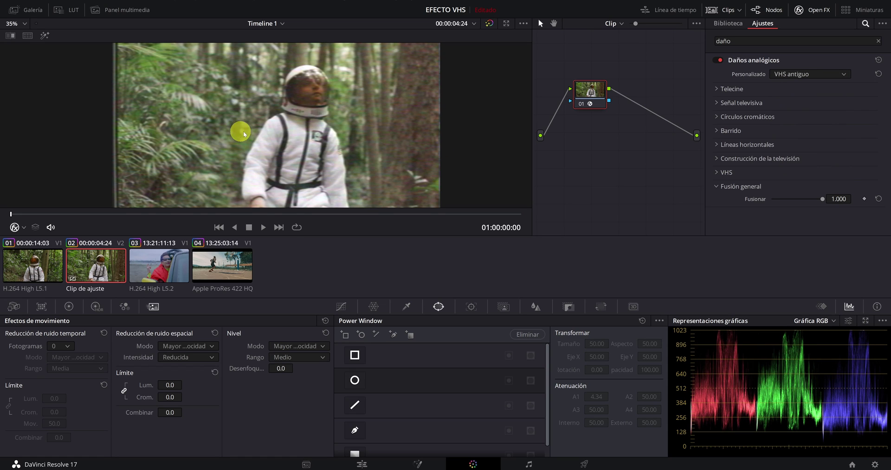
{"action": "left_click", "coordinate": [815, 71]}
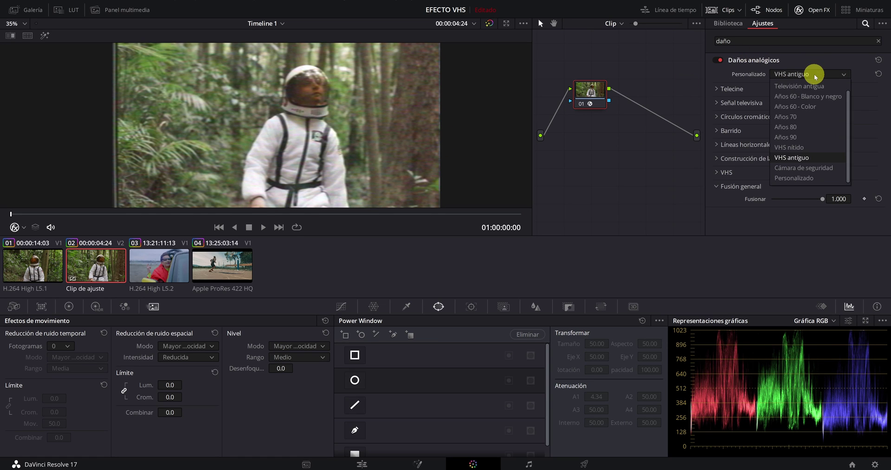
{"action": "left_click", "coordinate": [805, 148]}
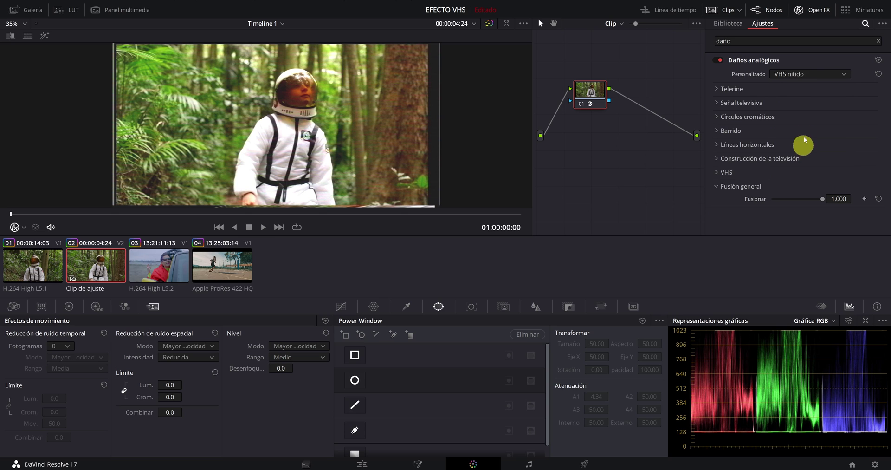
{"action": "left_click", "coordinate": [717, 103]}
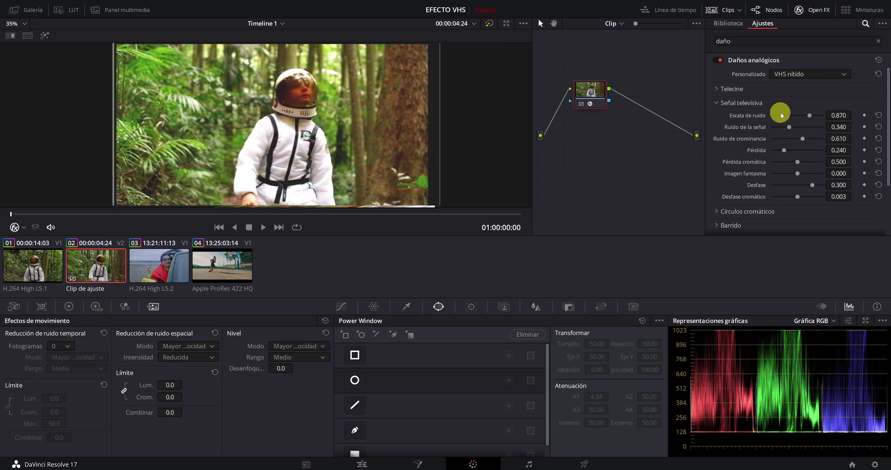
- Set Escala de ruido 0.647, Pérdida 0.321 and Desfase cromático -0.300, fine-tuning the noise amounts
{"action": "left_click_drag", "start_coordinate": [809, 116], "coordinate": [792, 116]}
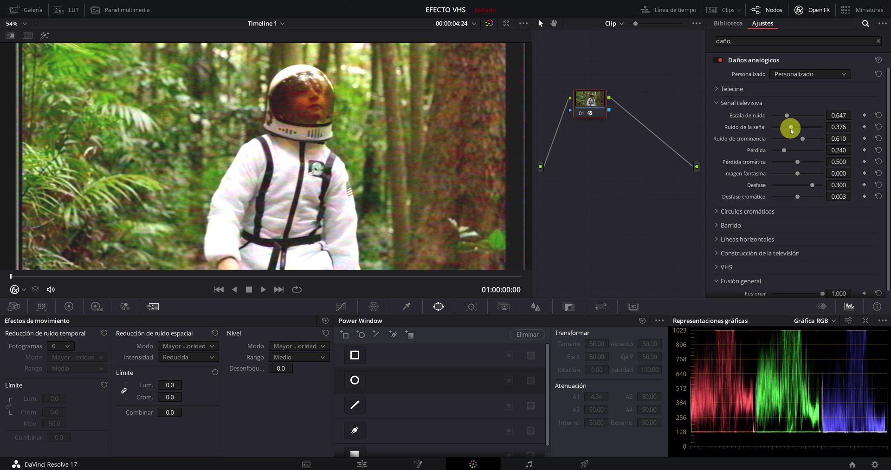
{"action": "left_click_drag", "start_coordinate": [803, 140], "coordinate": [805, 139]}
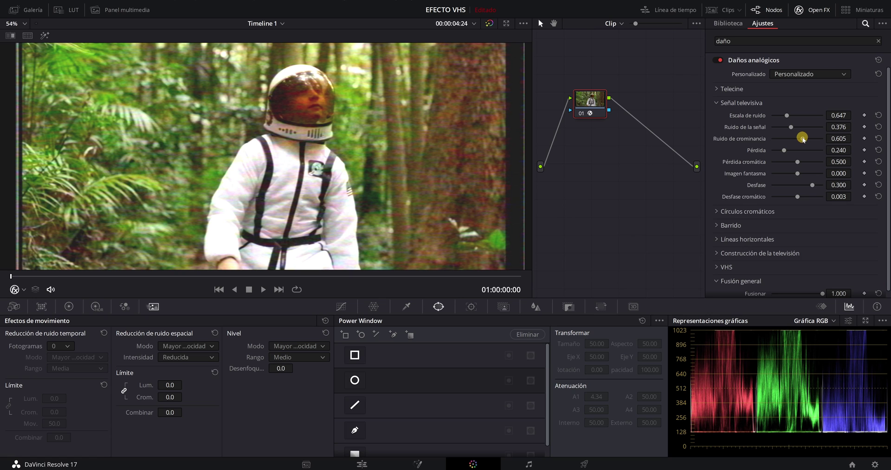
{"action": "left_click_drag", "start_coordinate": [792, 150], "coordinate": [789, 153]}
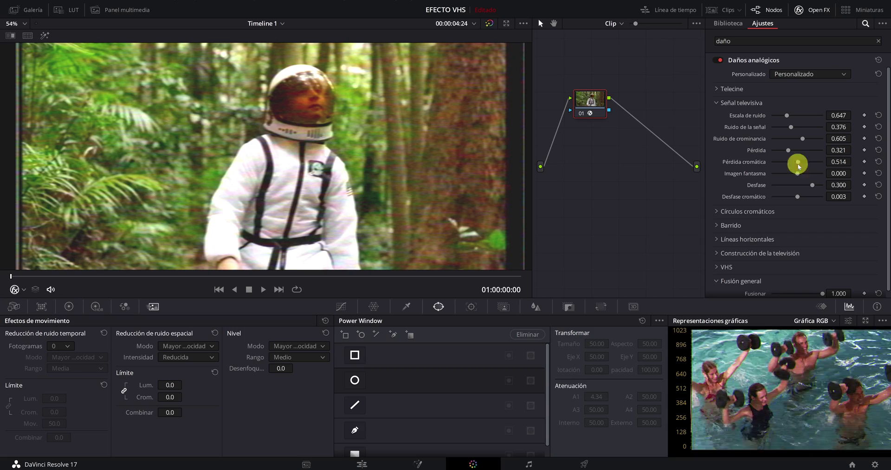
{"action": "left_click_drag", "start_coordinate": [795, 195], "coordinate": [771, 195]}
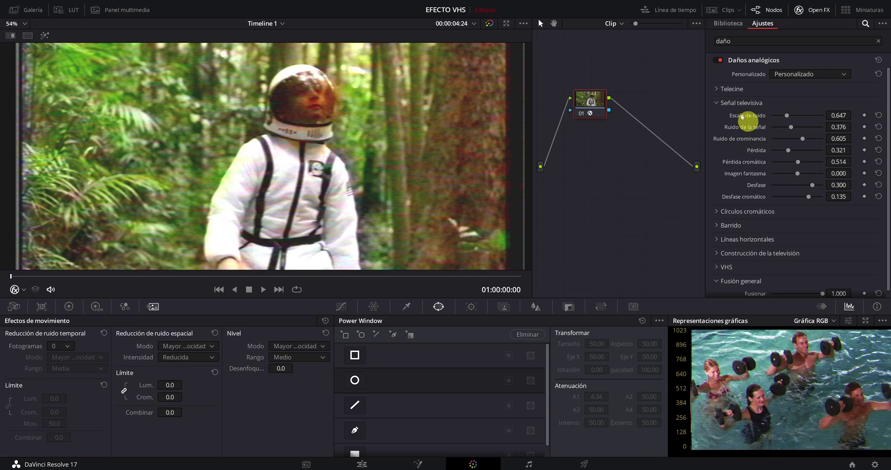
- Switch from Señal televisiva to the Barrido settings and adjust the horizontal and vertical offsets
{"action": "left_click", "coordinate": [717, 103]}
{"action": "left_click", "coordinate": [718, 130]}
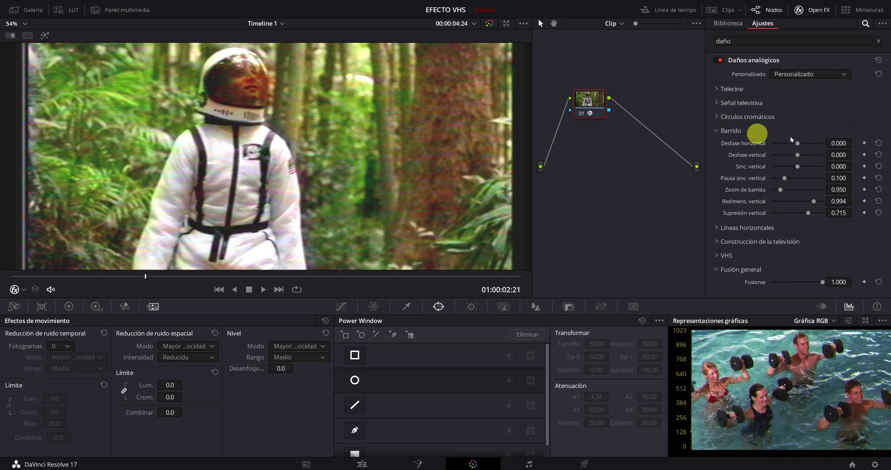
{"action": "mouse_move", "coordinate": [851, 143]}
{"action": "left_mouse_down"}
{"action": "mouse_move", "coordinate": [477, 234]}
{"action": "mouse_move", "coordinate": [344, 234]}
{"action": "left_mouse_up"}
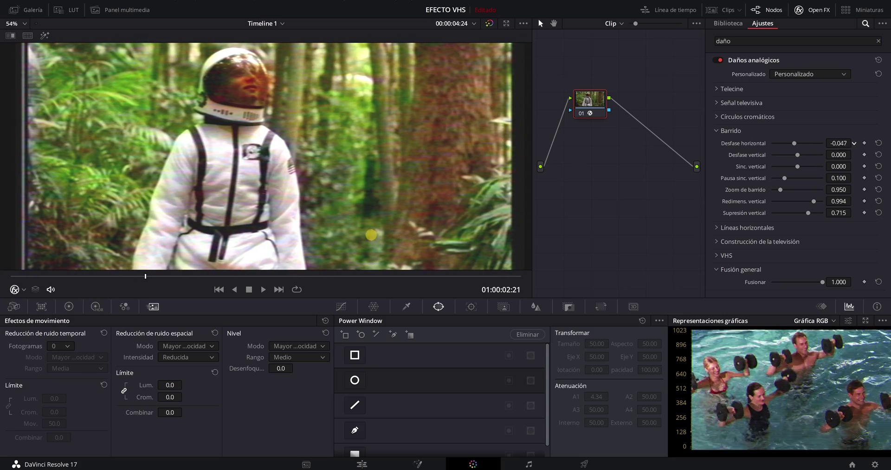
{"action": "mouse_move", "coordinate": [814, 158]}
{"action": "left_mouse_down"}
{"action": "mouse_move", "coordinate": [848, 155]}
{"action": "mouse_move", "coordinate": [849, 165]}
{"action": "left_mouse_up"}
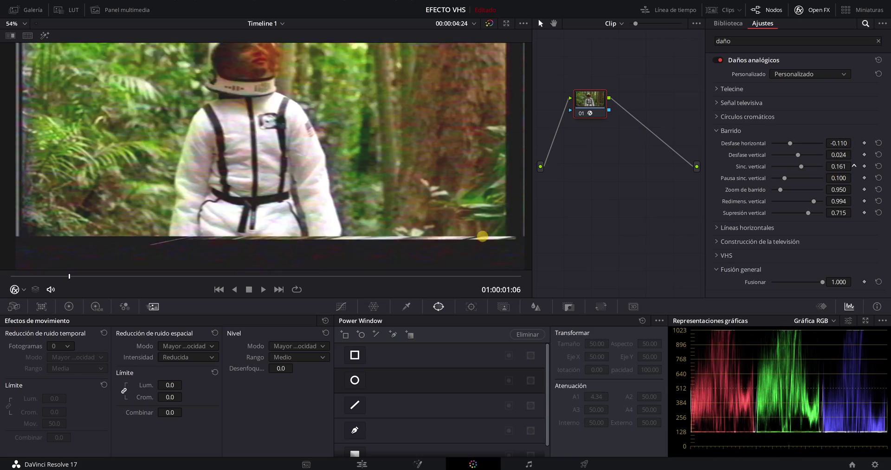
- Preview playback, then set a slightly negative vertical offset and sweep zoom of 1.011
{"action": "key", "text": "space"}
{"action": "left_click", "coordinate": [18, 275]}
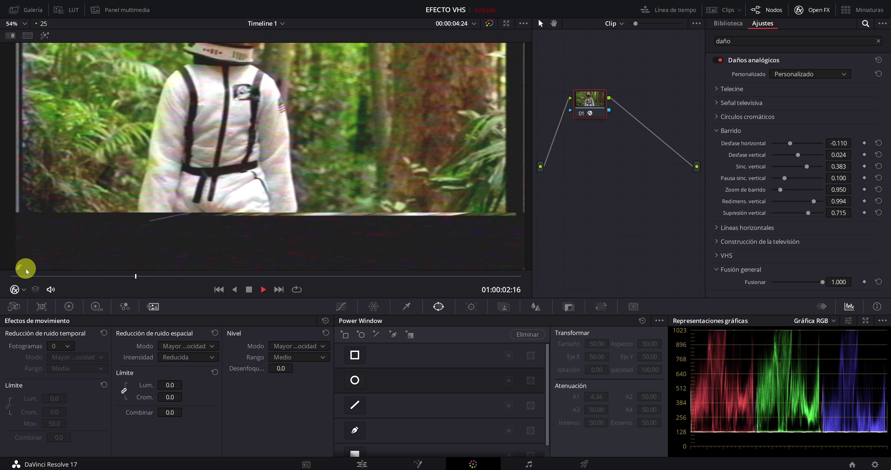
{"action": "key", "text": "space"}
{"action": "scroll", "coordinate": [298, 142], "scroll_direction": "down", "scroll_amount": 2}
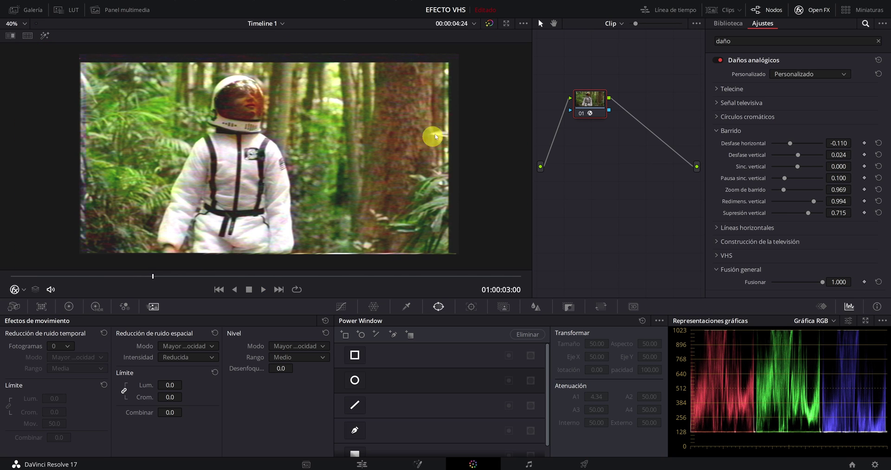
{"action": "mouse_move", "coordinate": [836, 154]}
{"action": "left_mouse_down"}
{"action": "mouse_move", "coordinate": [812, 153]}
{"action": "mouse_move", "coordinate": [859, 143]}
{"action": "left_mouse_up"}
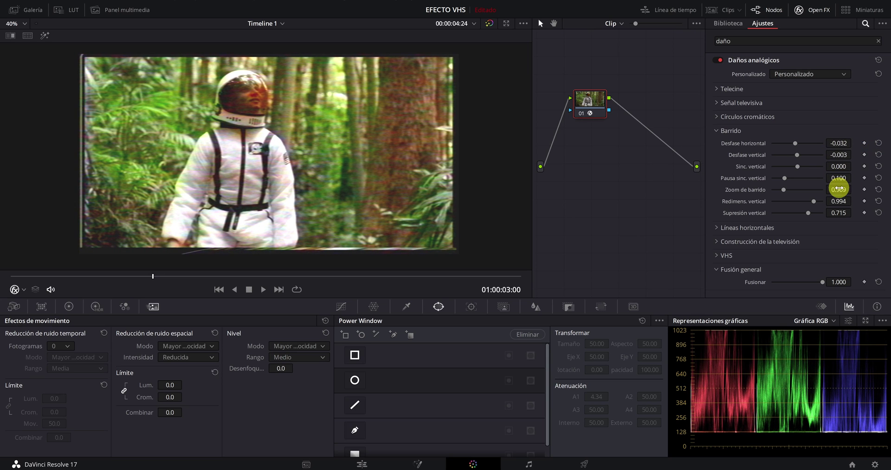
{"action": "left_click_drag", "start_coordinate": [840, 189], "coordinate": [855, 189]}
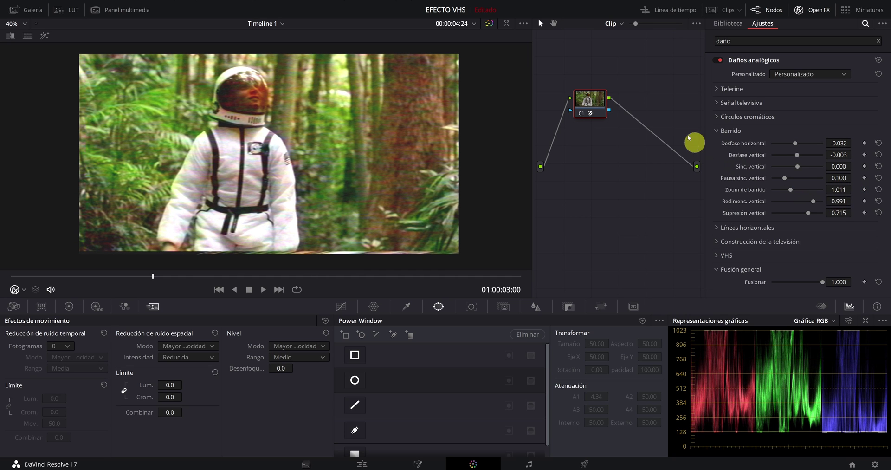
- Set Líneas horizontales to Nitidez 0.274 and Frecuencia 12.00, then collapse the section
{"action": "left_click", "coordinate": [718, 132]}
{"action": "left_click", "coordinate": [717, 145]}
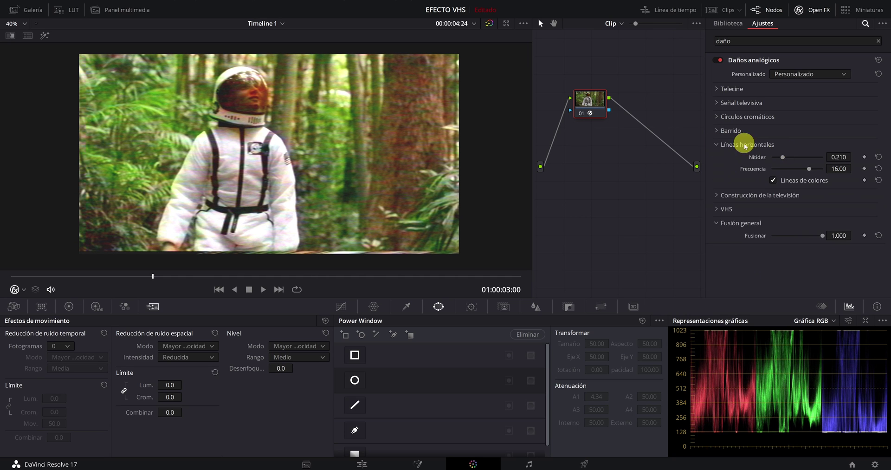
{"action": "mouse_move", "coordinate": [798, 157]}
{"action": "left_mouse_down"}
{"action": "mouse_move", "coordinate": [828, 159]}
{"action": "mouse_move", "coordinate": [791, 169]}
{"action": "mouse_move", "coordinate": [805, 172]}
{"action": "mouse_move", "coordinate": [787, 158]}
{"action": "left_mouse_up"}
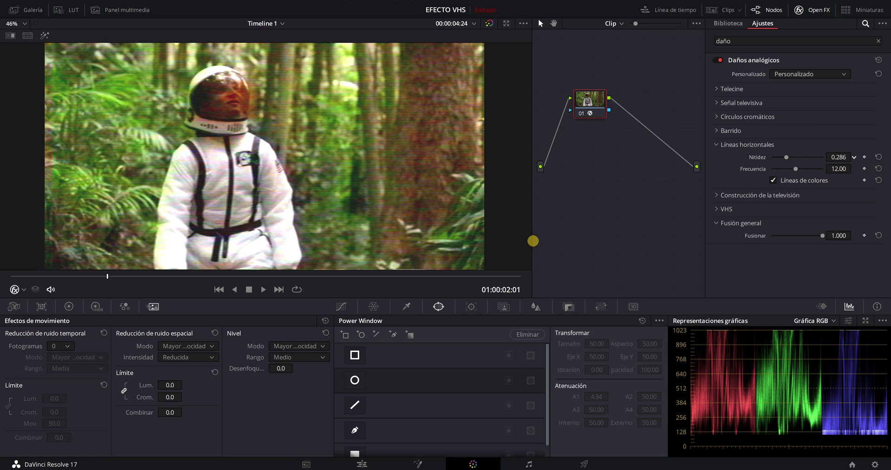
{"action": "left_click", "coordinate": [716, 145]}
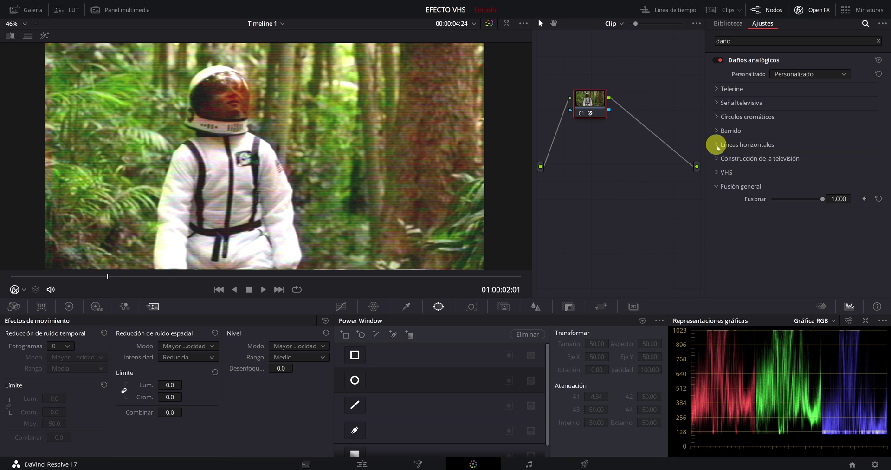
{"action": "left_click", "coordinate": [718, 158]}
{"action": "left_click", "coordinate": [774, 217]}
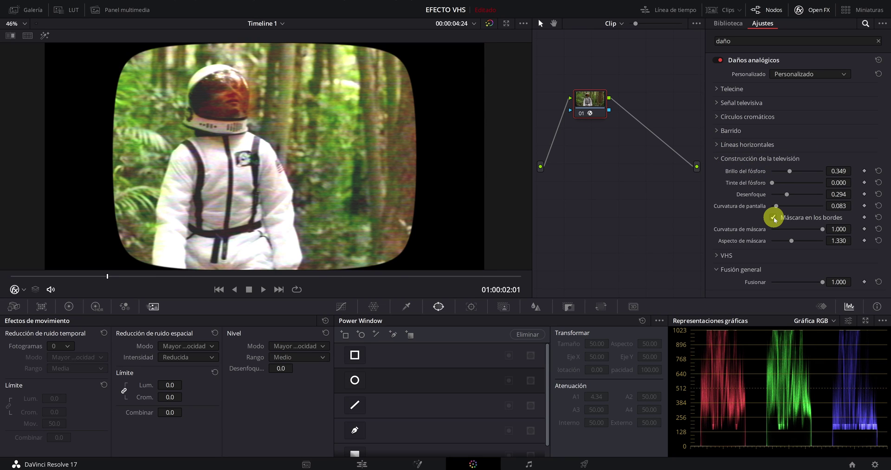
{"action": "mouse_move", "coordinate": [820, 229]}
{"action": "left_mouse_down"}
{"action": "mouse_move", "coordinate": [803, 229]}
{"action": "mouse_move", "coordinate": [811, 241]}
{"action": "left_mouse_up"}
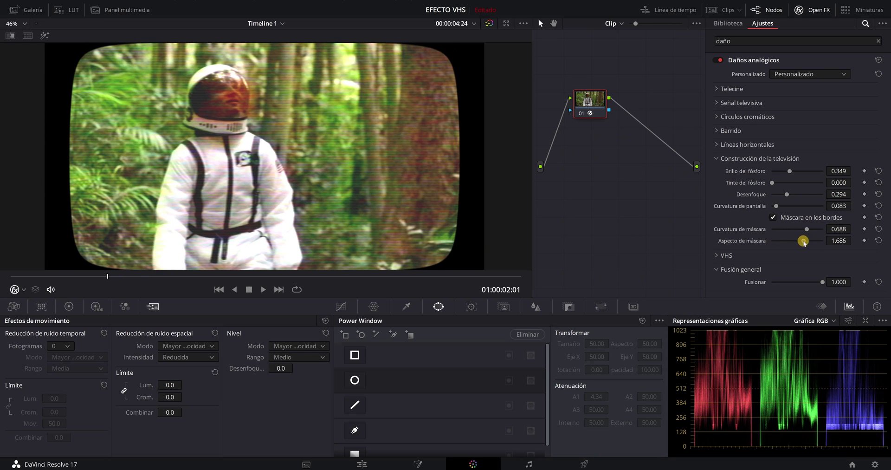
{"action": "left_click", "coordinate": [773, 218]}
{"action": "left_click", "coordinate": [717, 159]}
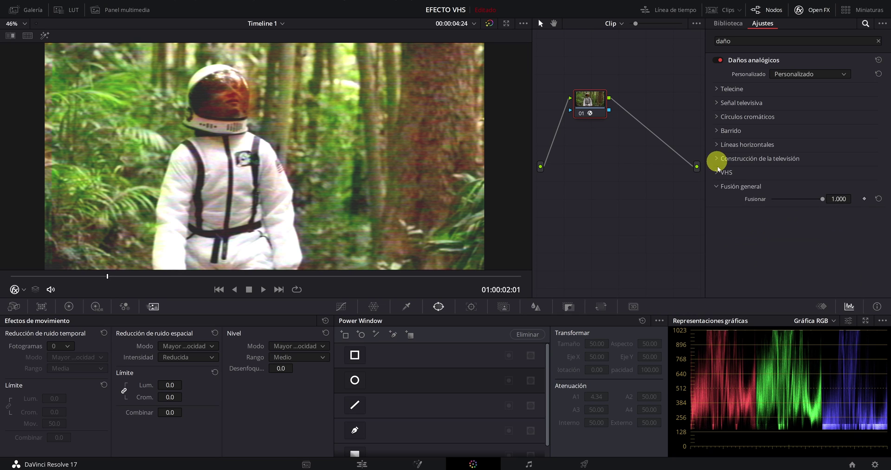
- Set the VHS Altura de pie to 0.019
{"action": "left_click", "coordinate": [717, 172]}
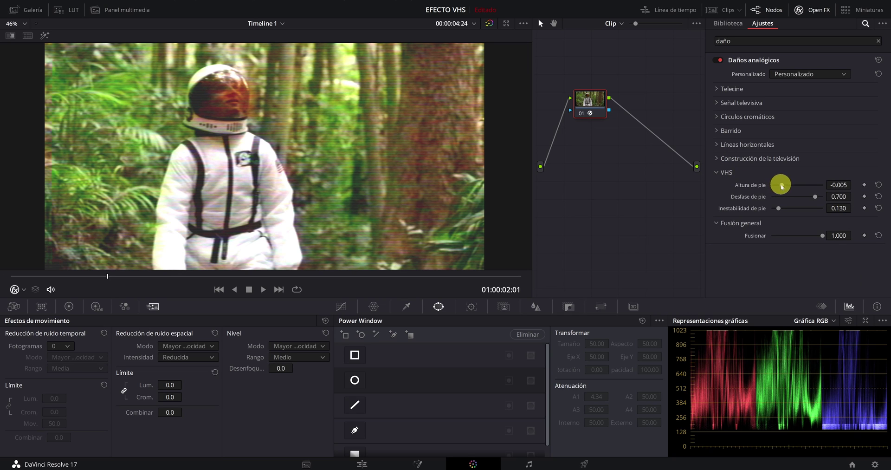
{"action": "left_click_drag", "start_coordinate": [782, 187], "coordinate": [792, 188]}
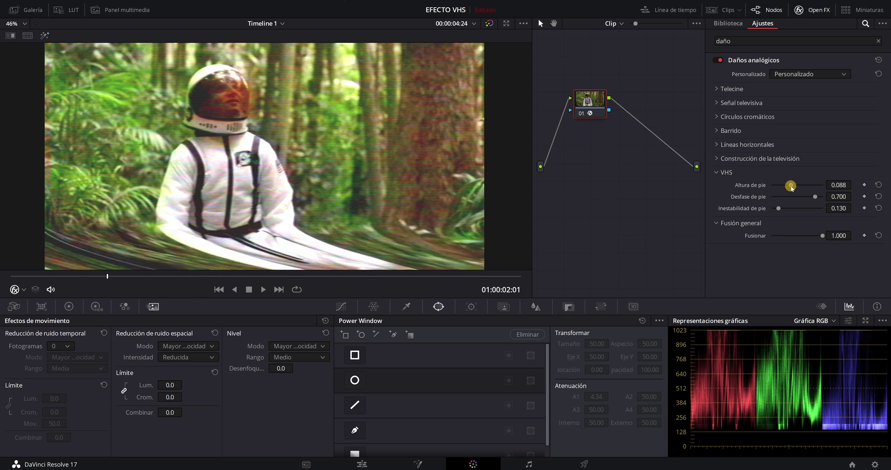
{"action": "left_click_drag", "start_coordinate": [793, 188], "coordinate": [784, 185]}
{"action": "scroll", "coordinate": [336, 167], "scroll_direction": "down", "scroll_amount": 1}
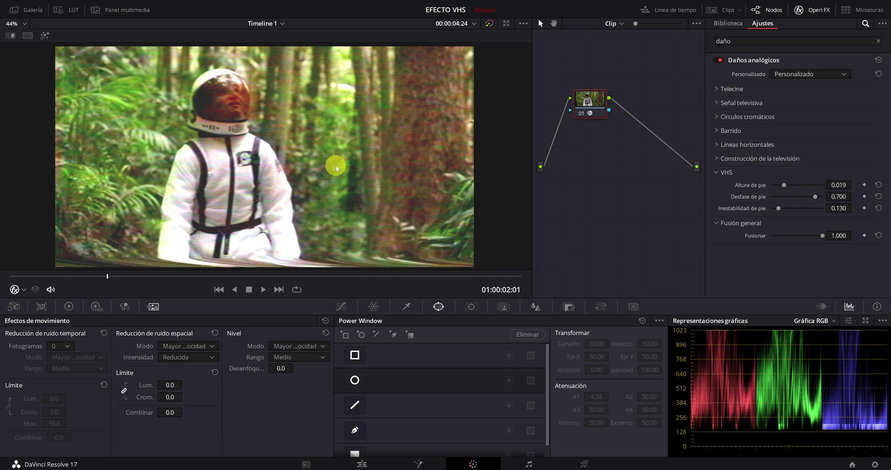
{"action": "scroll", "coordinate": [336, 167], "scroll_direction": "down", "scroll_amount": 2}
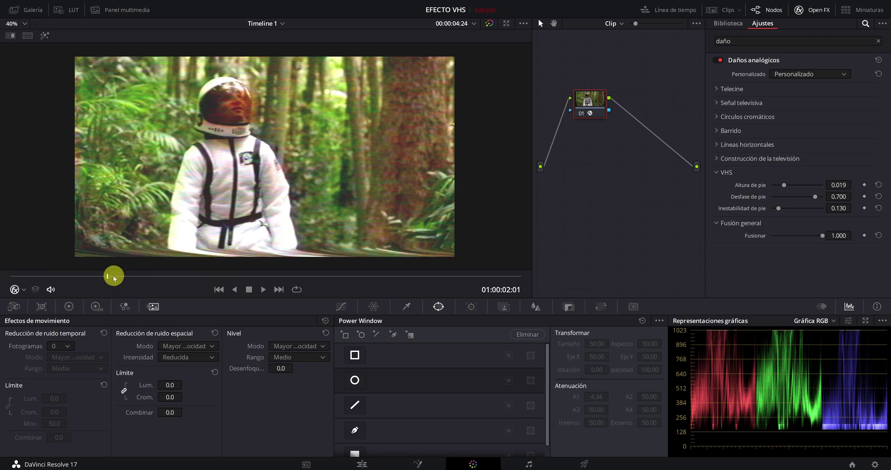
- Play the timeline from the start in full-screen mode on the Edit page
{"action": "left_click", "coordinate": [363, 464]}
{"action": "key", "text": "space"}
{"action": "left_click", "coordinate": [98, 320]}
{"action": "key", "text": "ctrl+f"}
{"action": "key", "text": "space"}
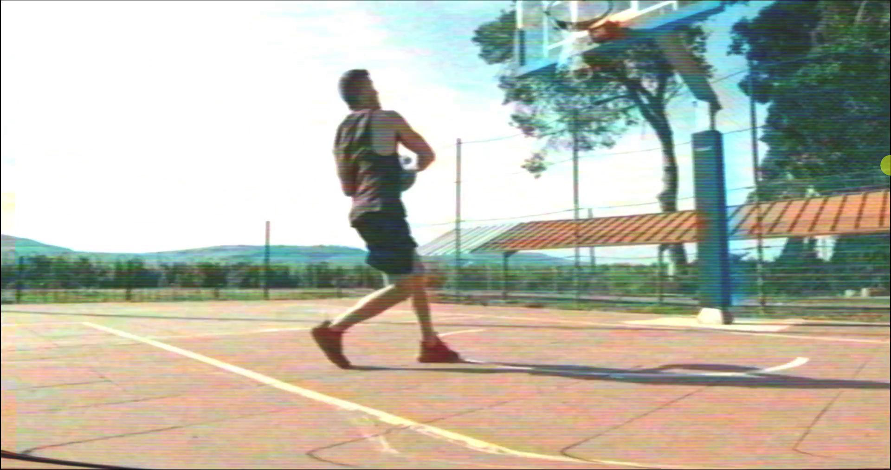
- Exit full-screen playback, park the playhead on the basketball clip, and return to the Color page
{"action": "key", "text": "Escape"}
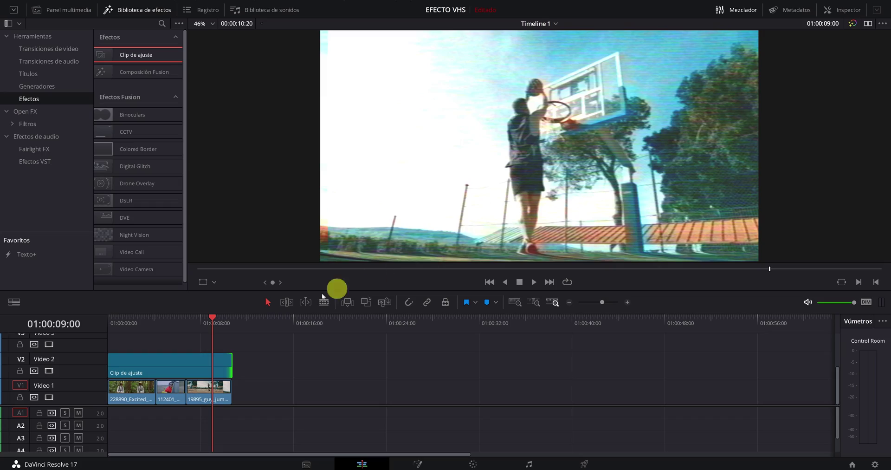
{"action": "left_click", "coordinate": [222, 320]}
{"action": "left_click_drag", "start_coordinate": [222, 322], "coordinate": [223, 322]}
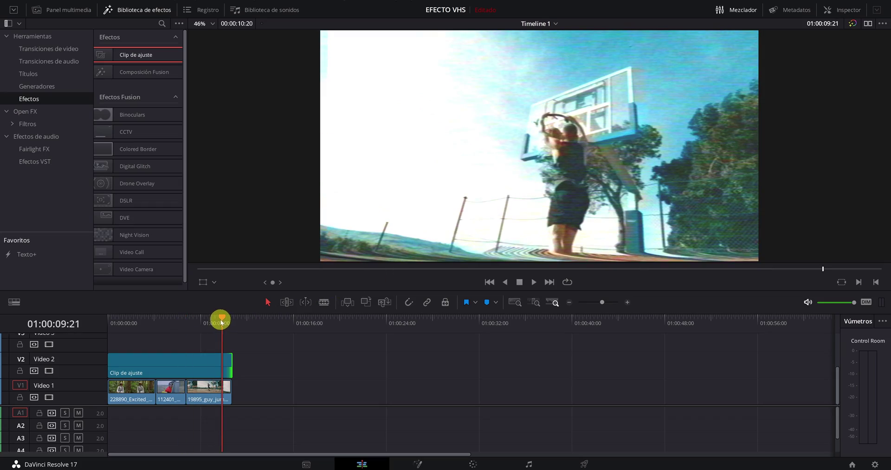
{"action": "left_click", "coordinate": [473, 466]}
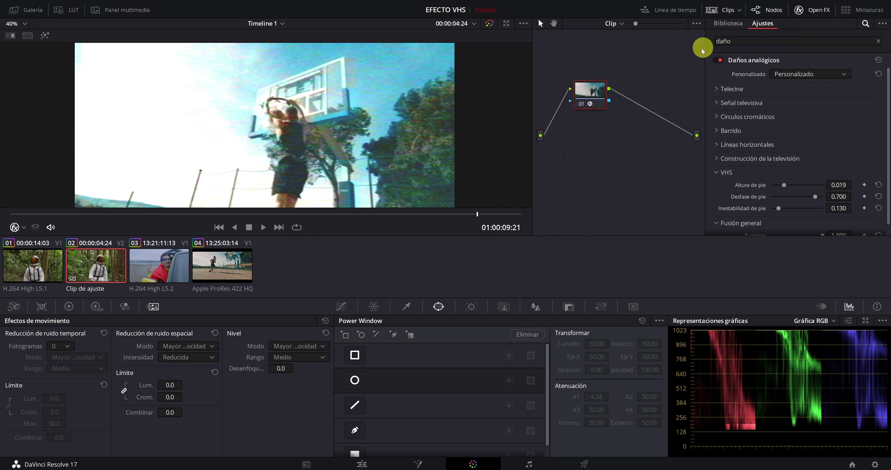
- Add a serial node 02 with Daño en cinta, Extensión focal 0.403 and Desenfoque de cinta 0.248
{"action": "right_click", "coordinate": [590, 91]}
{"action": "mouse_move", "coordinate": [686, 137]}
{"action": "left_click", "coordinate": [739, 140]}
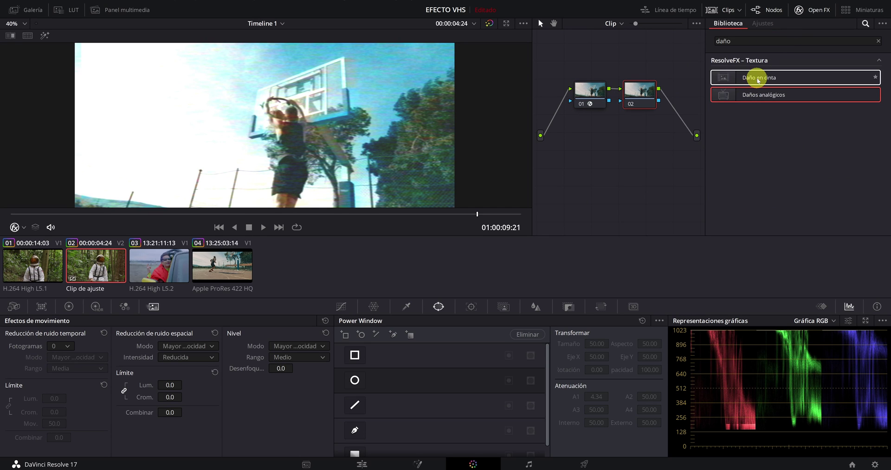
{"action": "left_click_drag", "start_coordinate": [758, 79], "coordinate": [640, 91]}
{"action": "left_click", "coordinate": [718, 61]}
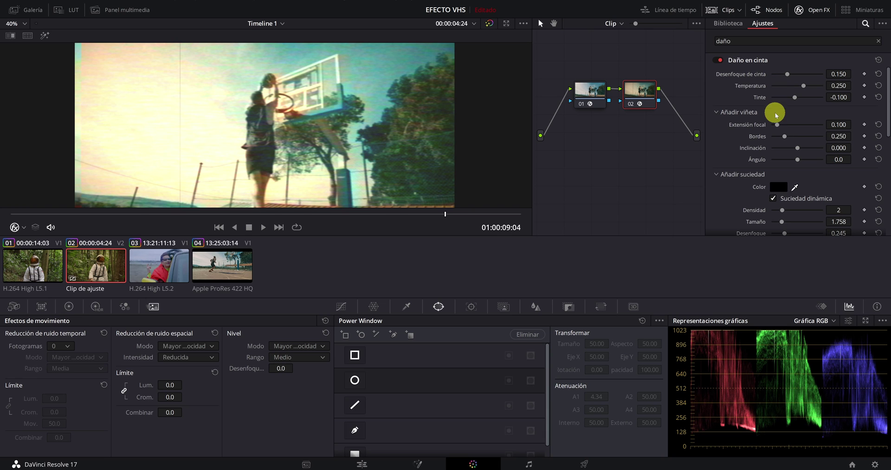
{"action": "left_click_drag", "start_coordinate": [777, 124], "coordinate": [792, 124]}
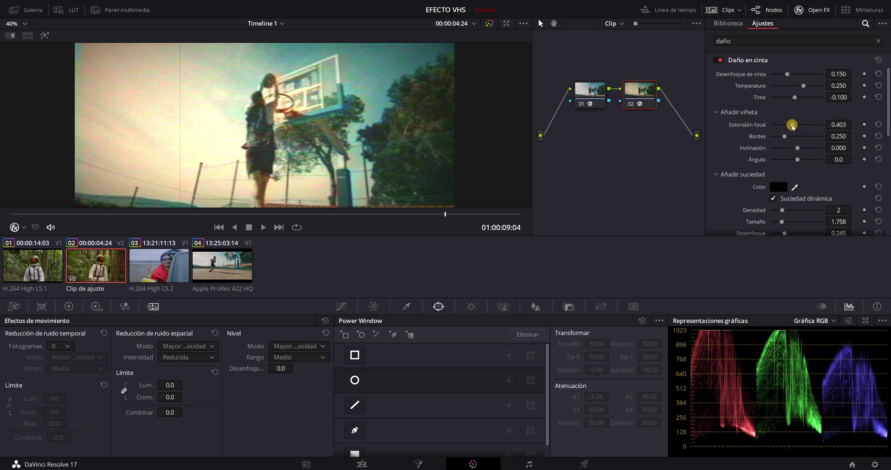
{"action": "left_click_drag", "start_coordinate": [788, 74], "coordinate": [797, 75]}
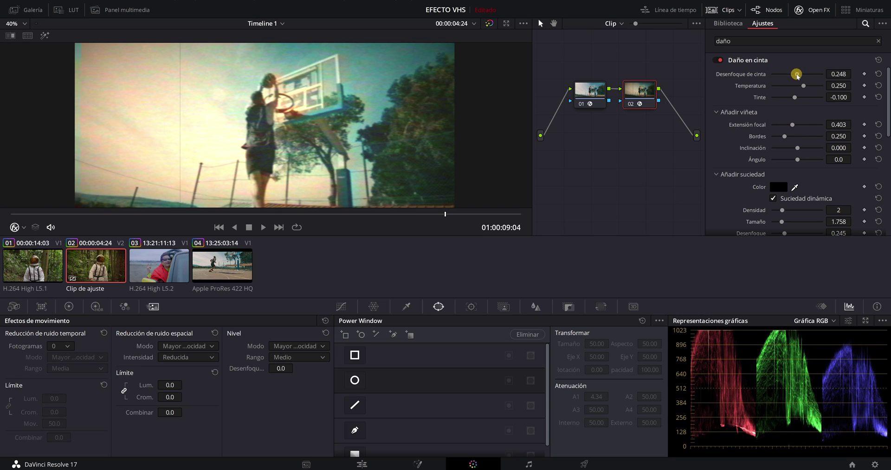